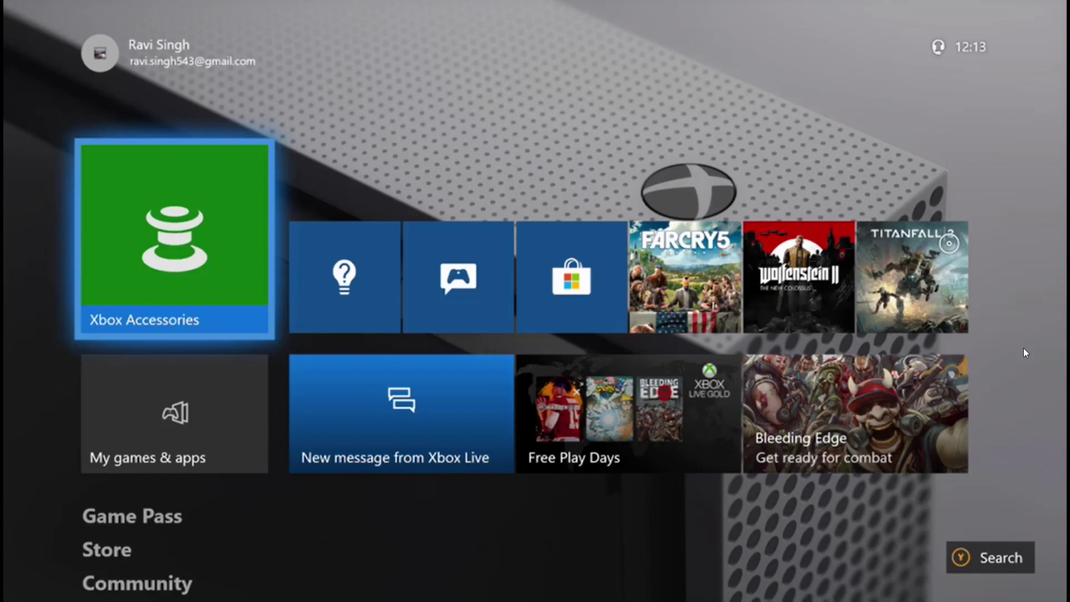
Move across the Home dashboard tiles toward Settings > General > Network settings.
{"action": "key", "text": "Right"}
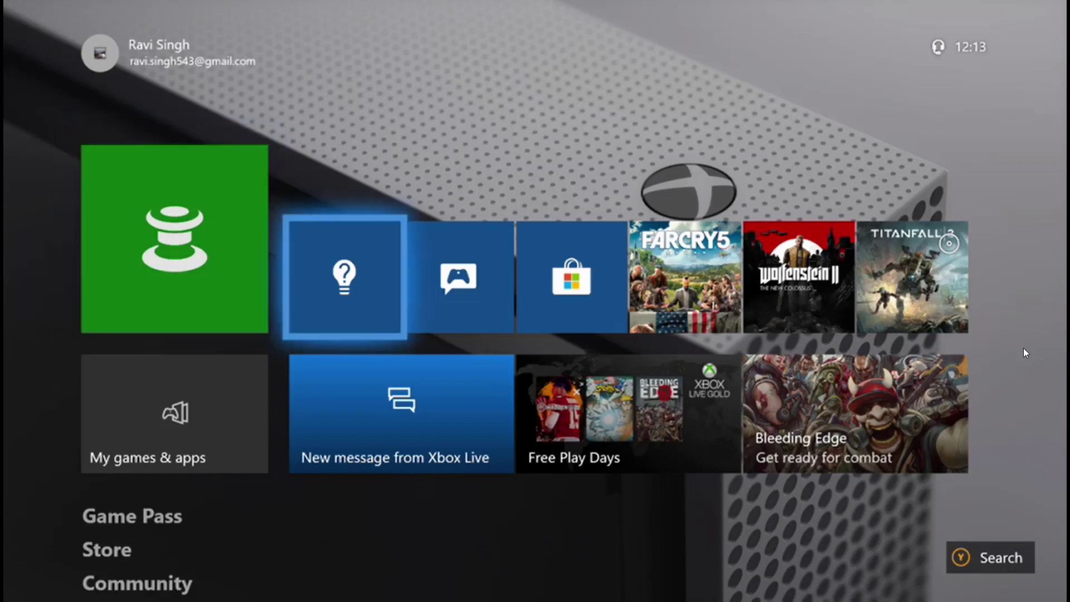
{"action": "key", "text": "Down"}
{"action": "key", "text": "Left"}
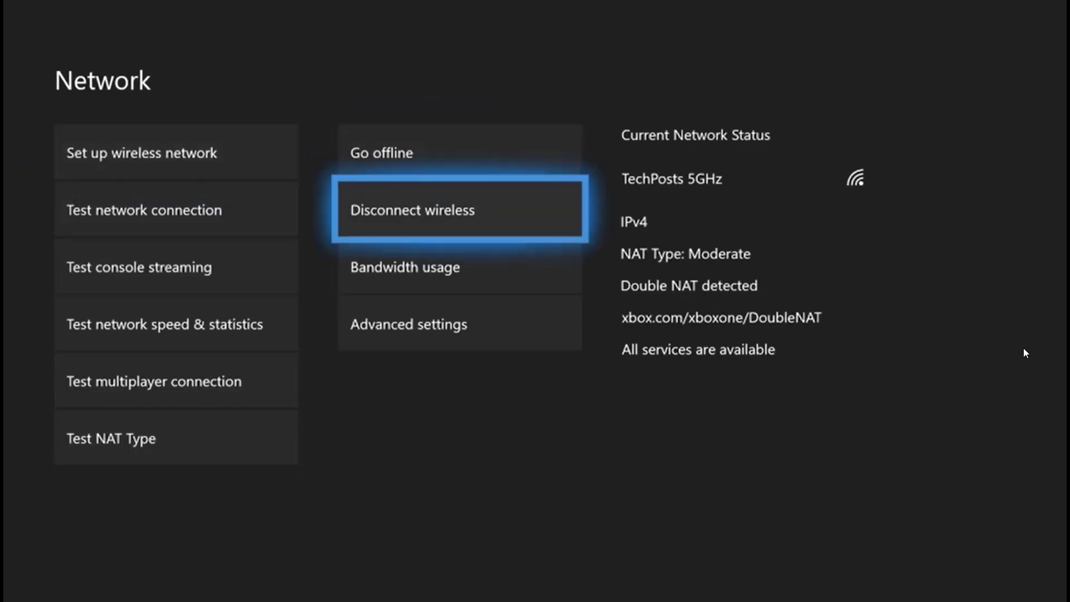
{"action": "key", "text": "Down"}
{"action": "key", "text": "Down"}
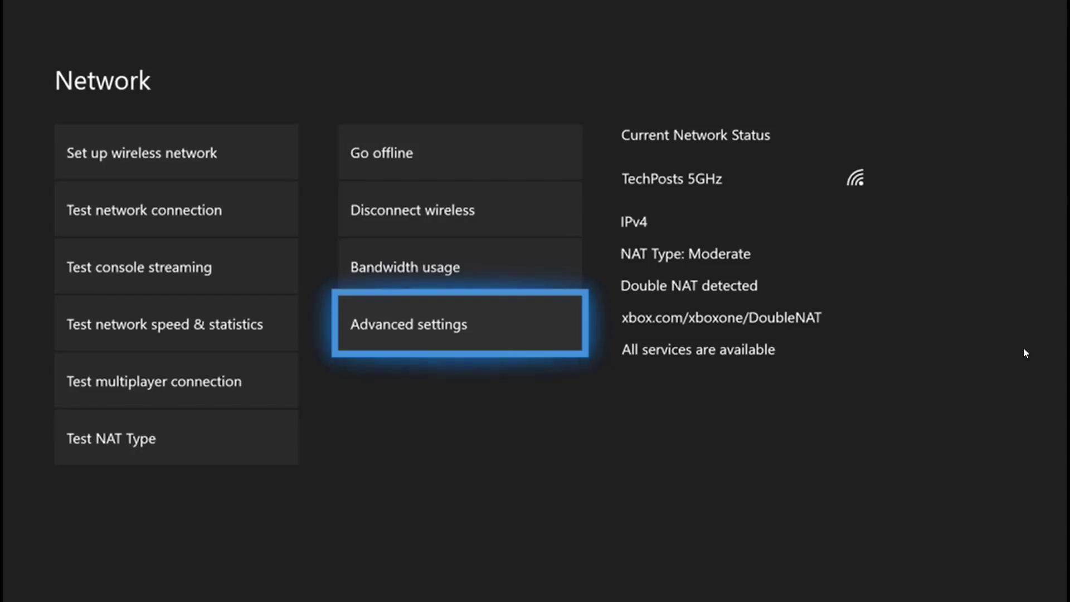
Back out of Network to General, reopen Network settings, then return to General.
{"action": "key", "text": "Escape"}
{"action": "key", "text": "Return"}
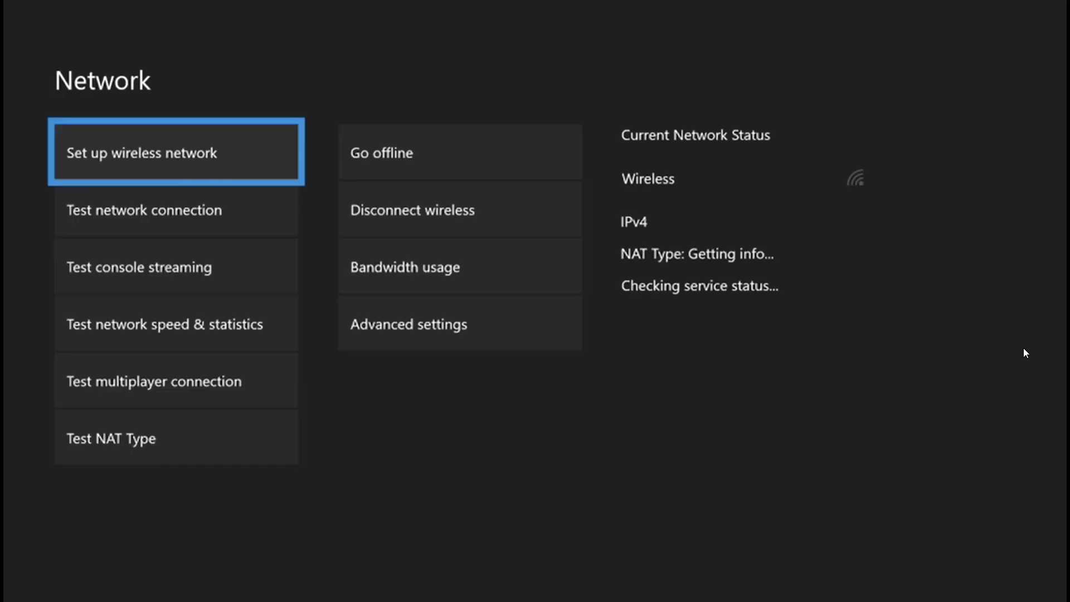
{"action": "key", "text": "Right"}
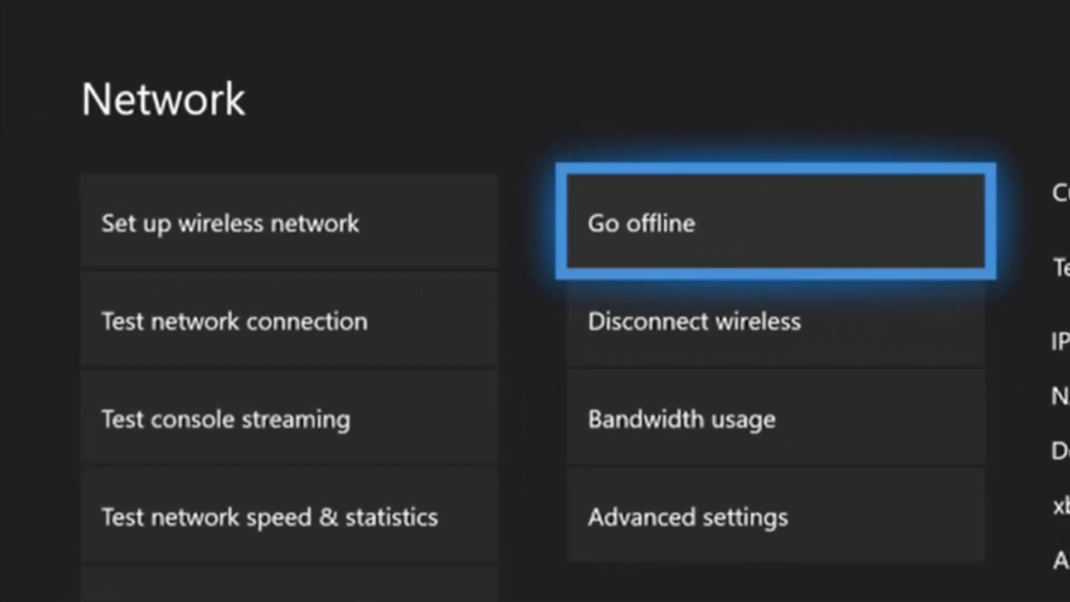
{"action": "key", "text": "Escape"}
Open the Blu-ray settings under Devices & streaming.
{"action": "key", "text": "Left"}
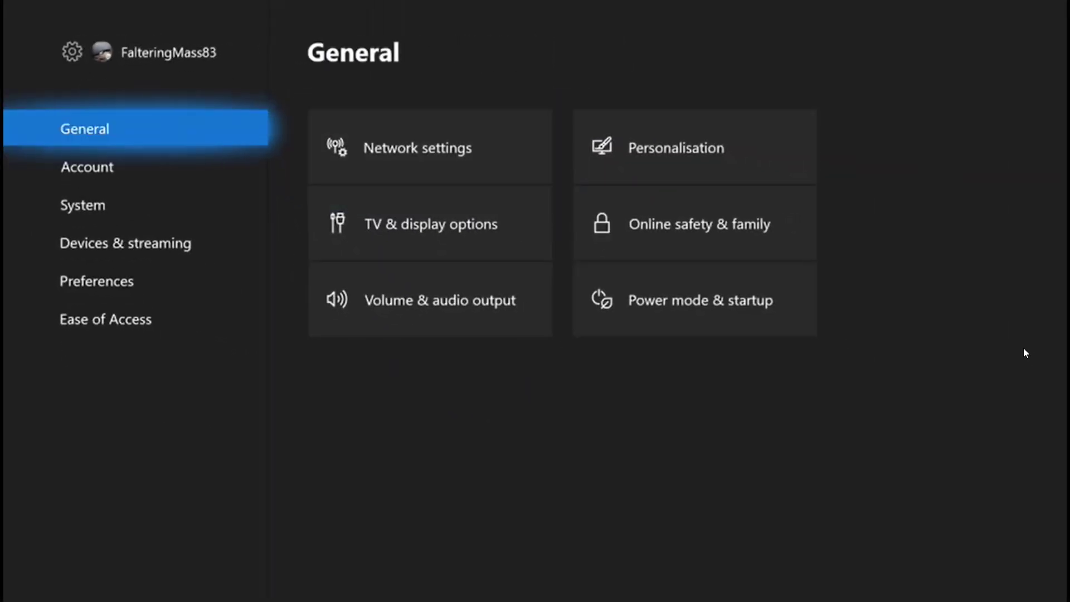
{"action": "key", "text": "Down"}
{"action": "key", "text": "Down"}
{"action": "key", "text": "Down"}
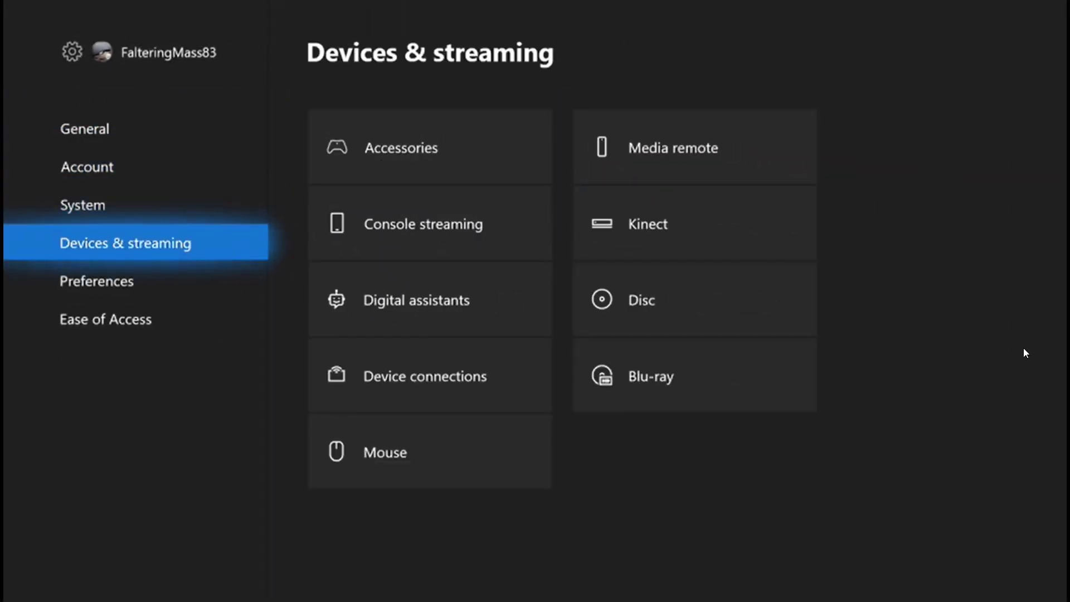
{"action": "key", "text": "Right"}
{"action": "key", "text": "Right"}
{"action": "key", "text": "Down"}
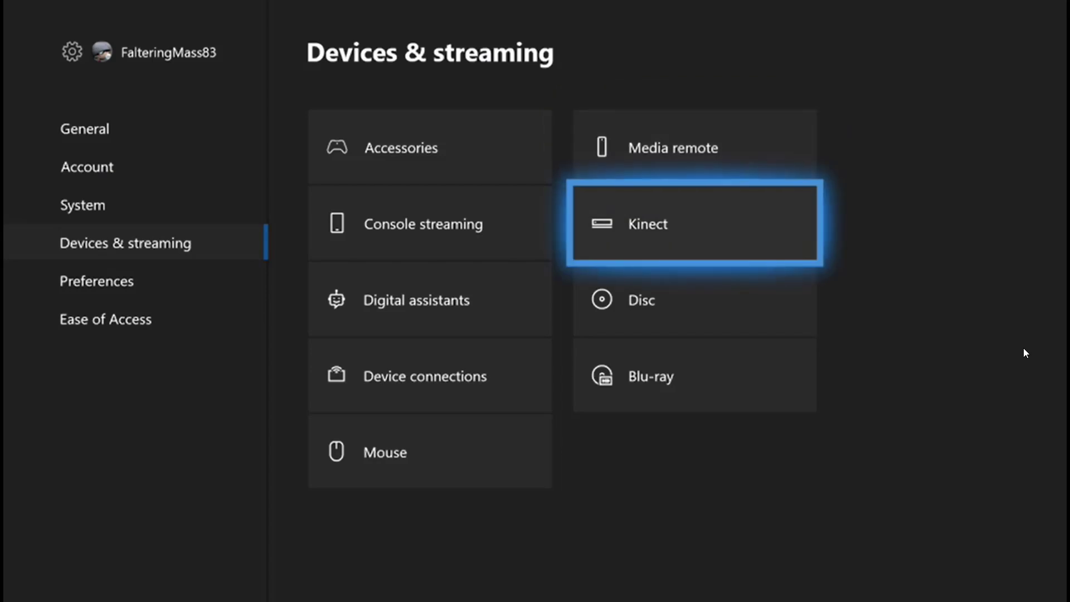
{"action": "key", "text": "Down"}
{"action": "key", "text": "Down"}
{"action": "key", "text": "Return"}
Clear the Blu-ray persistent storage and back out to the settings categories.
{"action": "key", "text": "Down"}
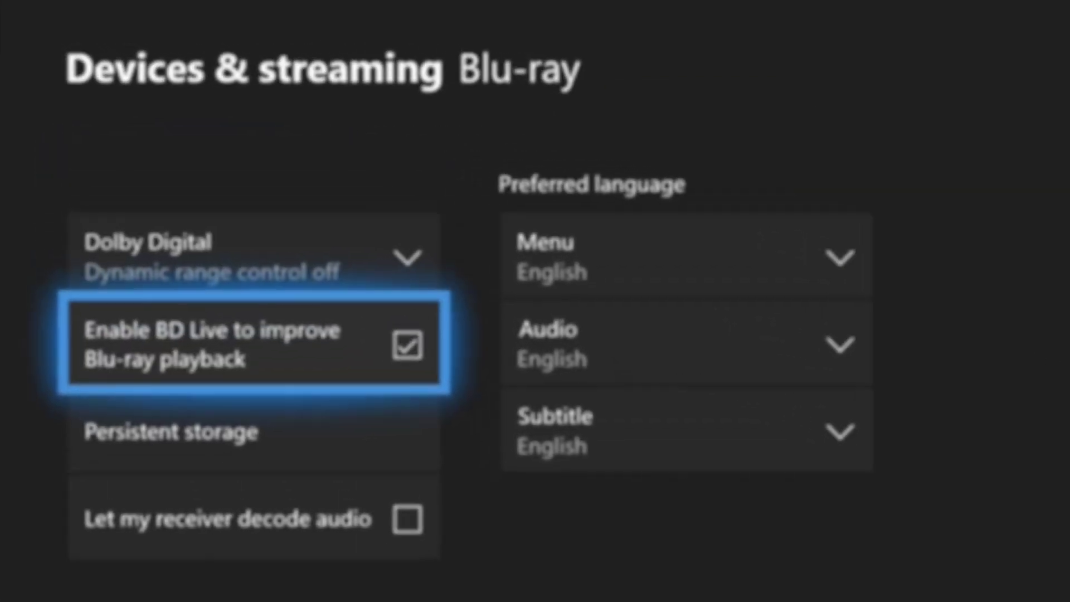
{"action": "key", "text": "Down"}
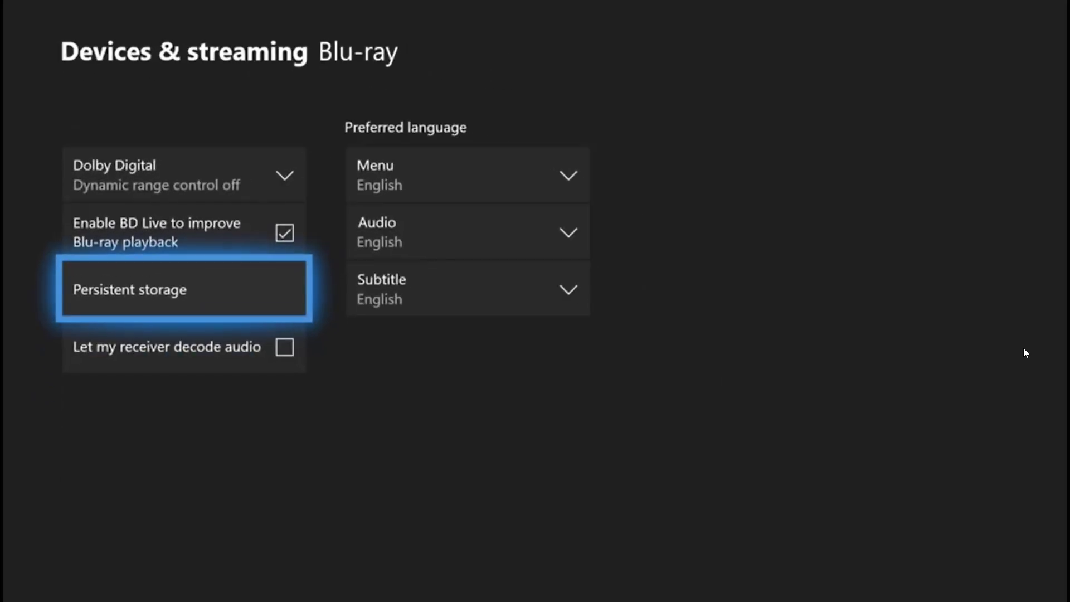
{"action": "key", "text": "Return"}
{"action": "key", "text": "Left"}
{"action": "key", "text": "Return"}
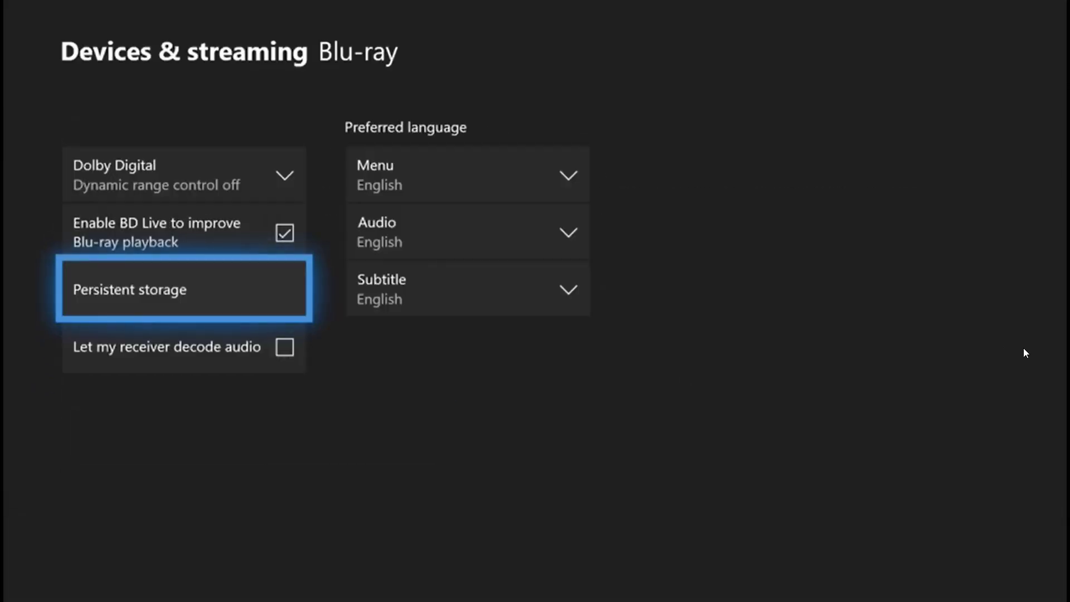
{"action": "key", "text": "Return"}
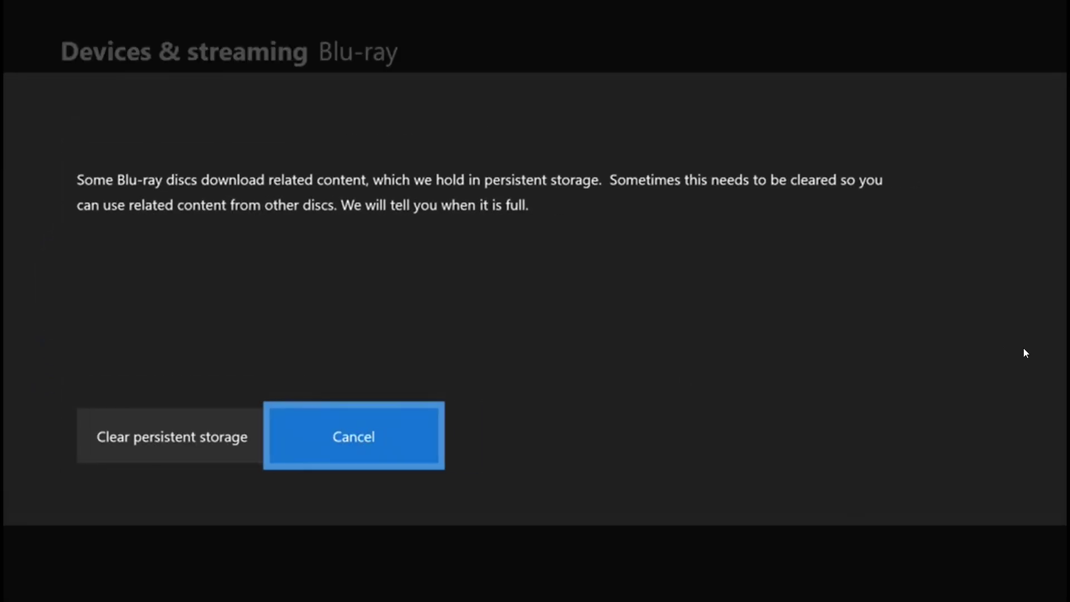
{"action": "key", "text": "Left"}
{"action": "key", "text": "Return"}
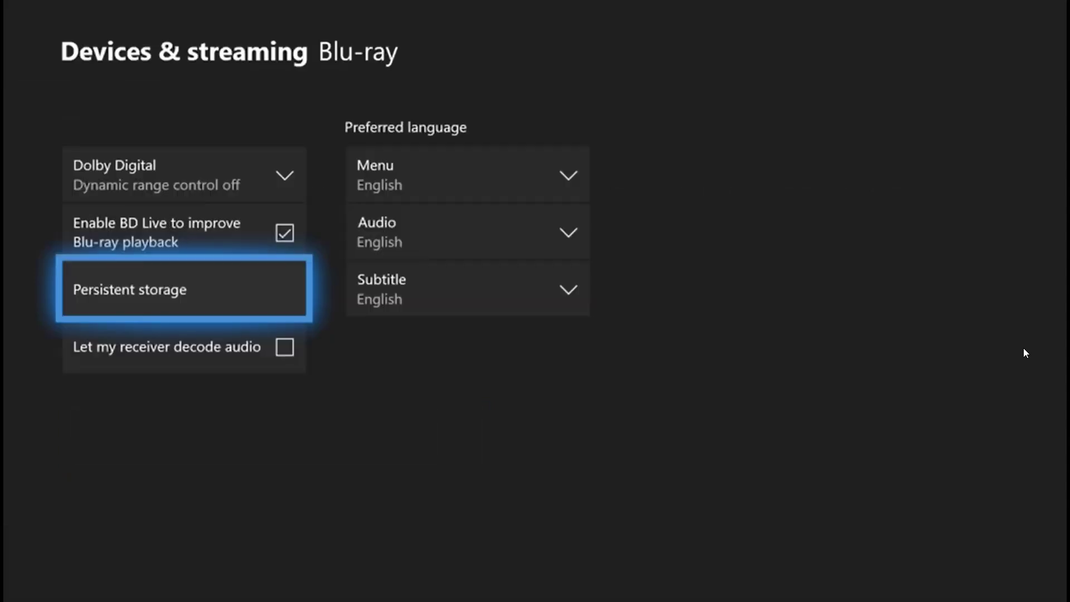
{"action": "key", "text": "Escape"}
Dismiss the power menu without restarting, then go to General > Network settings.
{"action": "key", "text": "Up"}
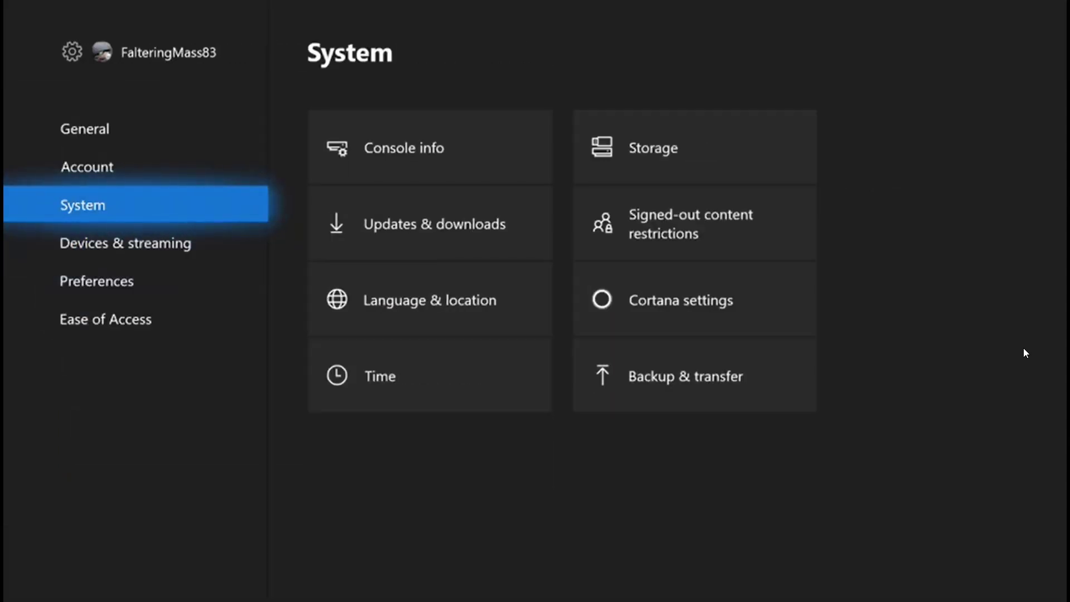
{"action": "key", "text": "super"}
{"action": "key", "text": "Up"}
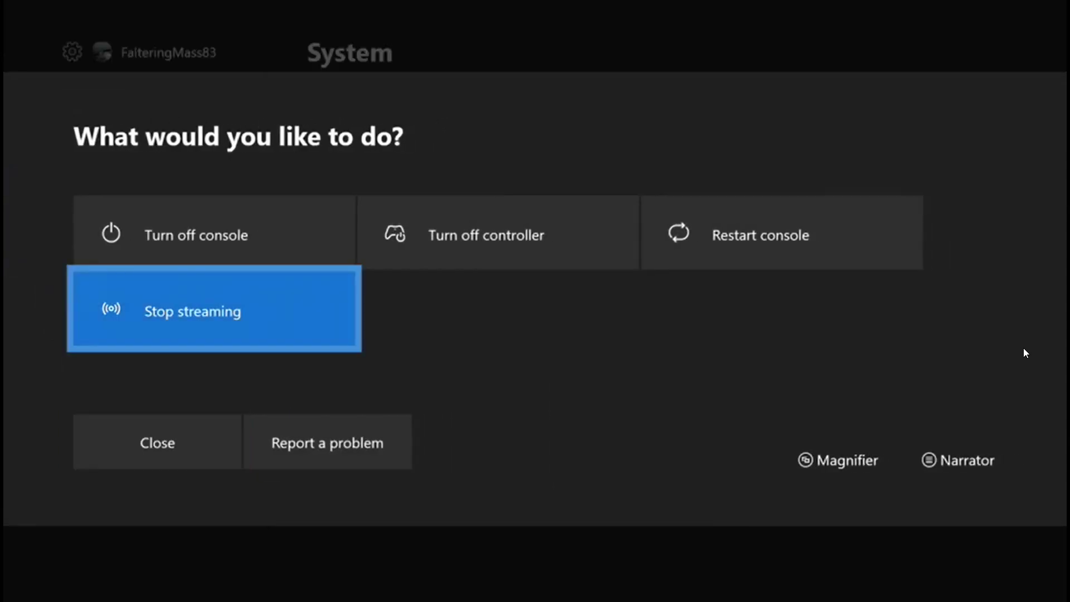
{"action": "key", "text": "Up"}
{"action": "key", "text": "Right"}
{"action": "key", "text": "Right"}
{"action": "key", "text": "Escape"}
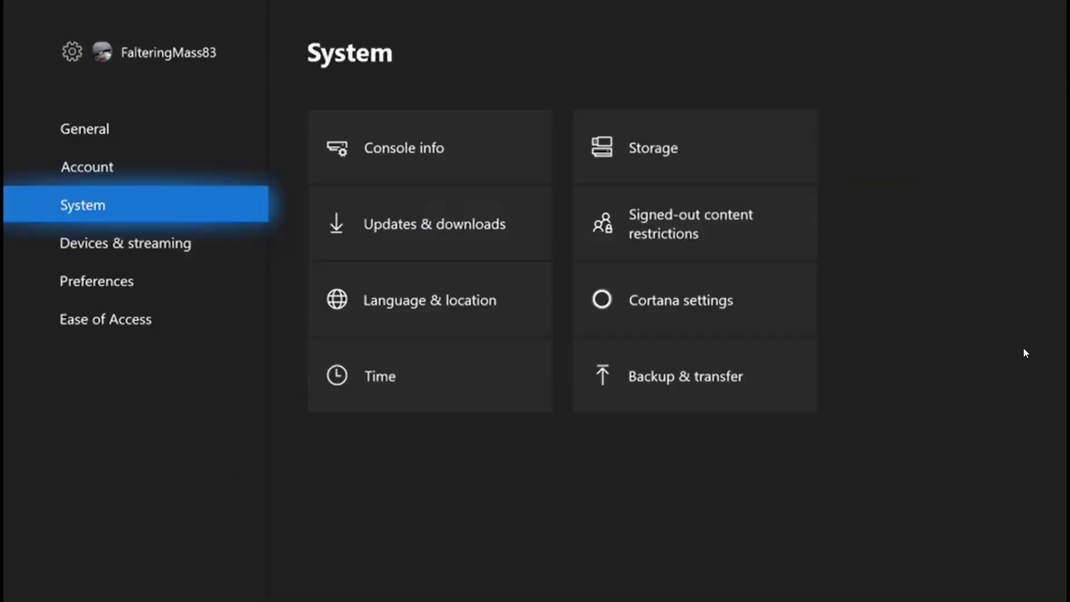
{"action": "key", "text": "Up"}
{"action": "key", "text": "Up"}
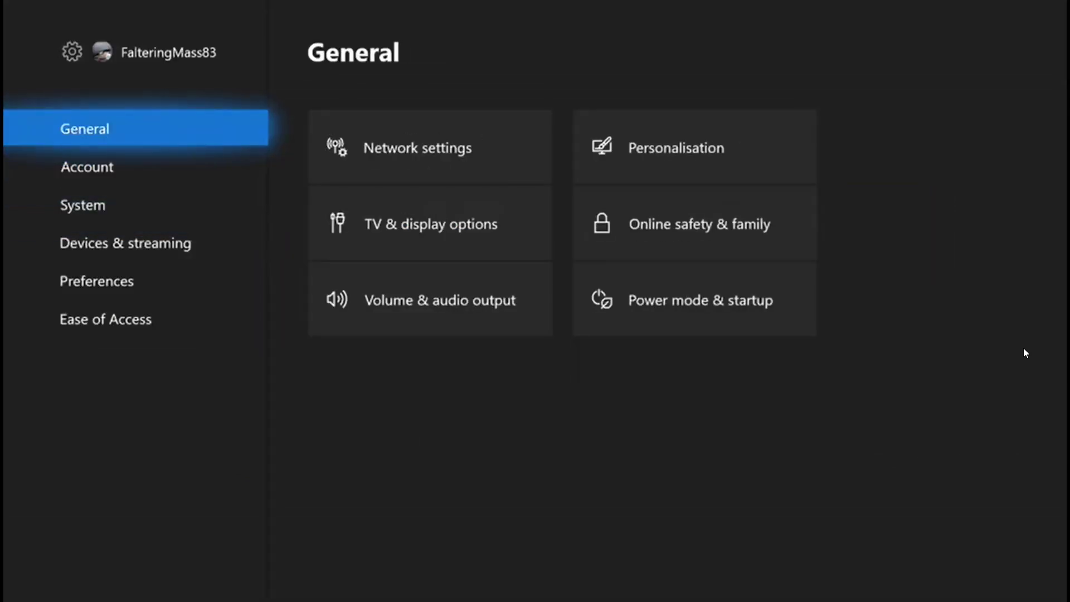
{"action": "key", "text": "Right"}
{"action": "key", "text": "Return"}
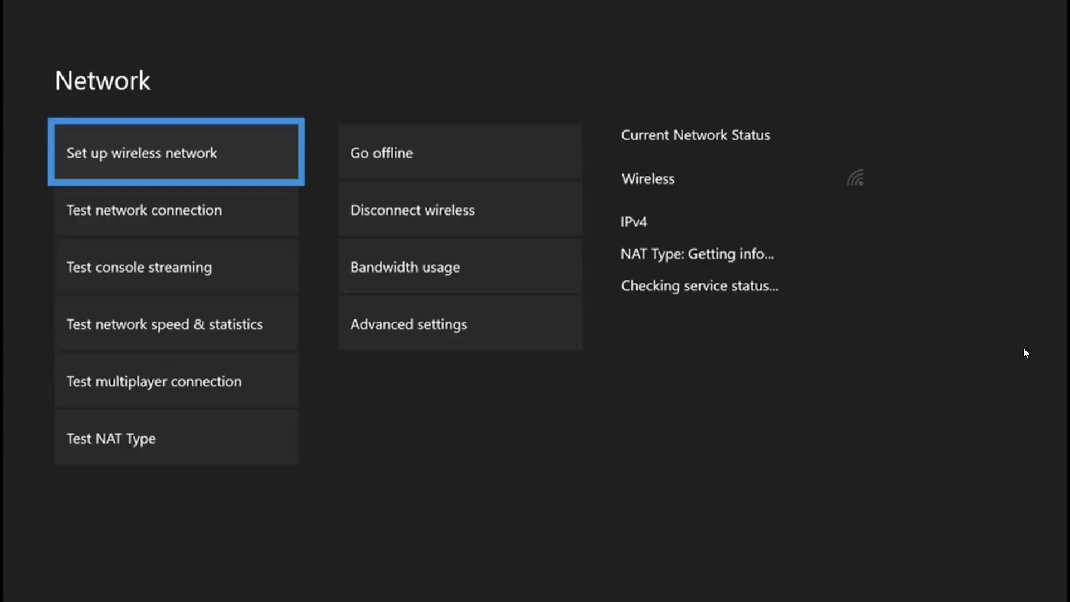
{"action": "key", "text": "Right"}
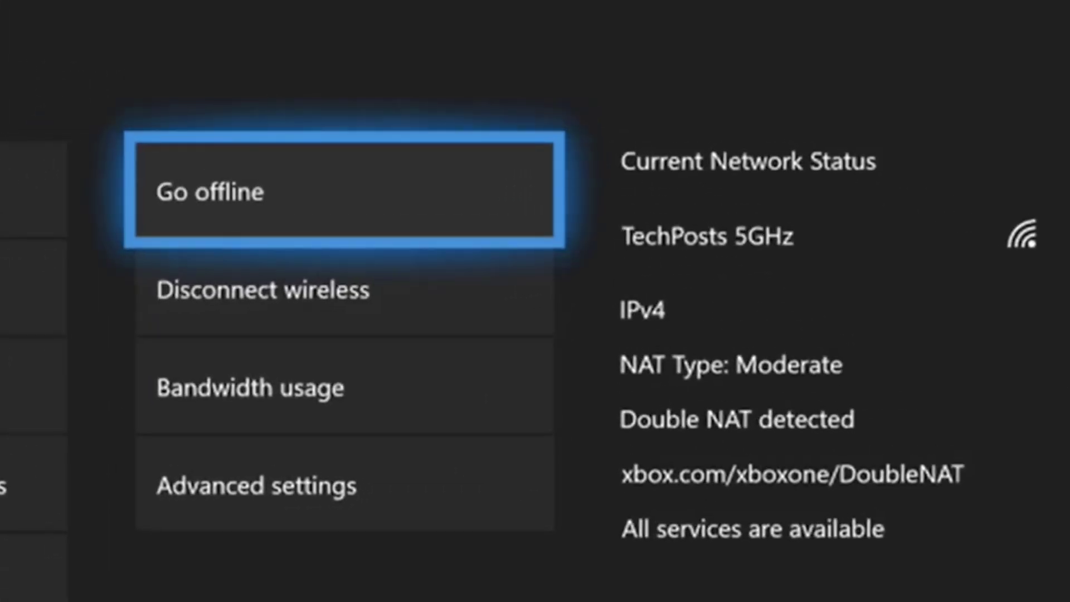
{"action": "key", "text": "Down"}
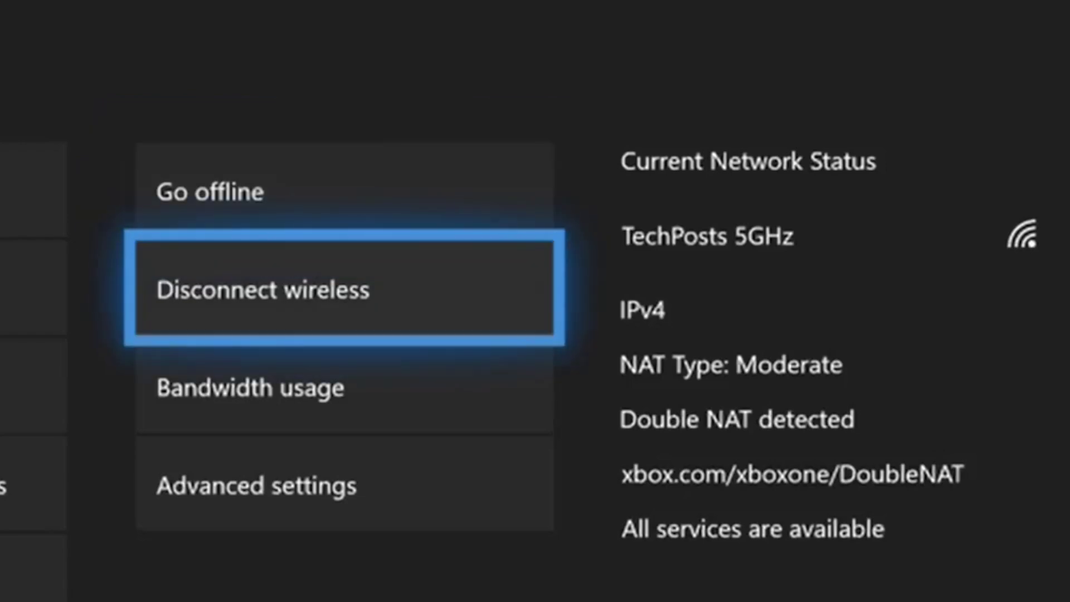
{"action": "key", "text": "Up"}
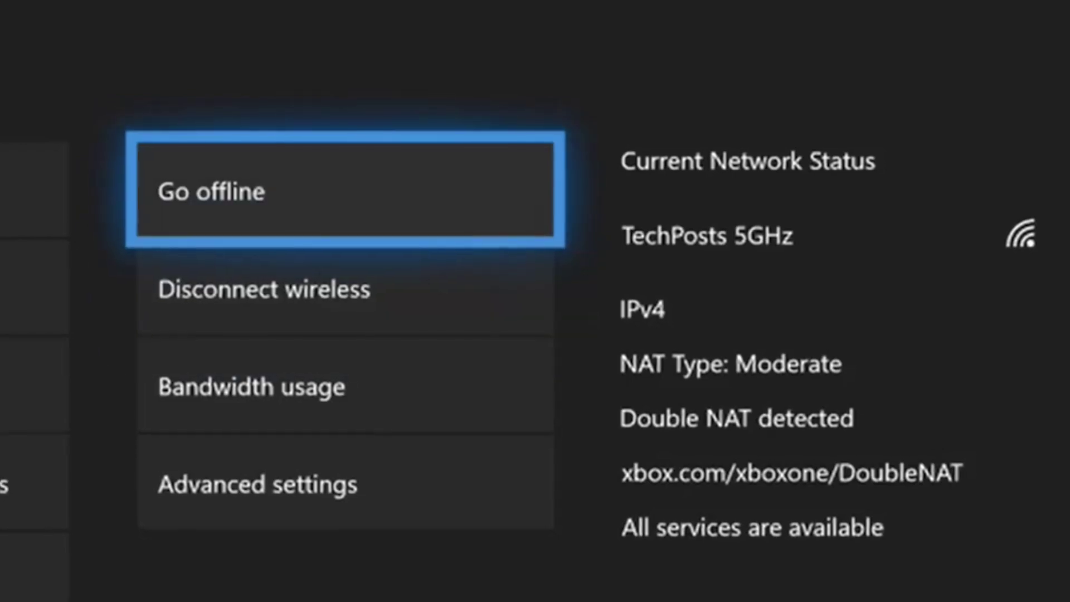
Set Advanced settings' Alternate port selection to Manual.
{"action": "key", "text": "Down"}
{"action": "key", "text": "Down"}
{"action": "key", "text": "Down"}
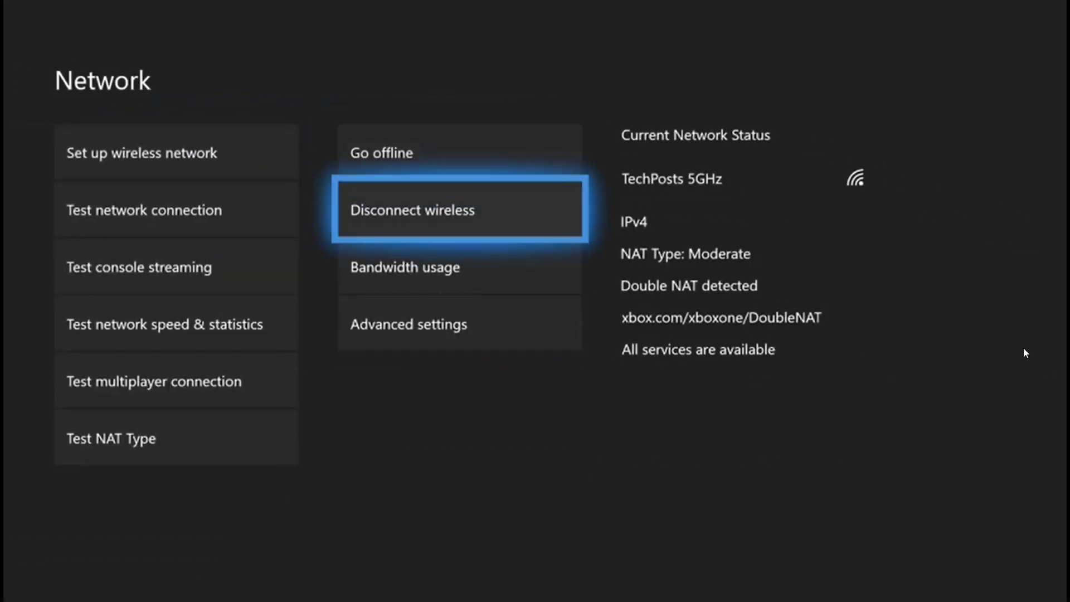
{"action": "key", "text": "Return"}
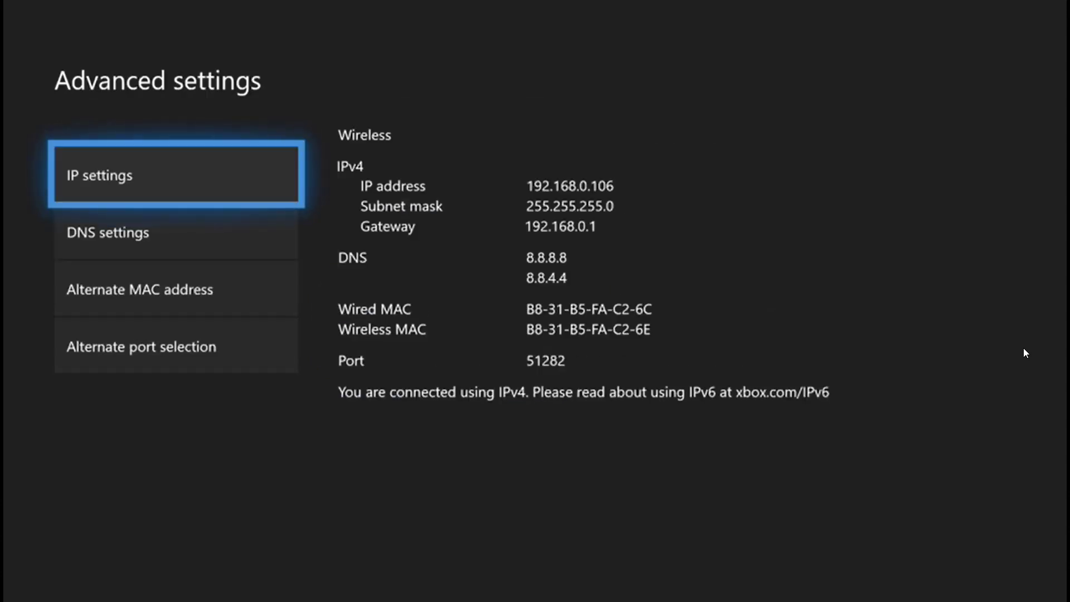
{"action": "key", "text": "Down"}
{"action": "key", "text": "Down"}
{"action": "key", "text": "Down"}
{"action": "key", "text": "Return"}
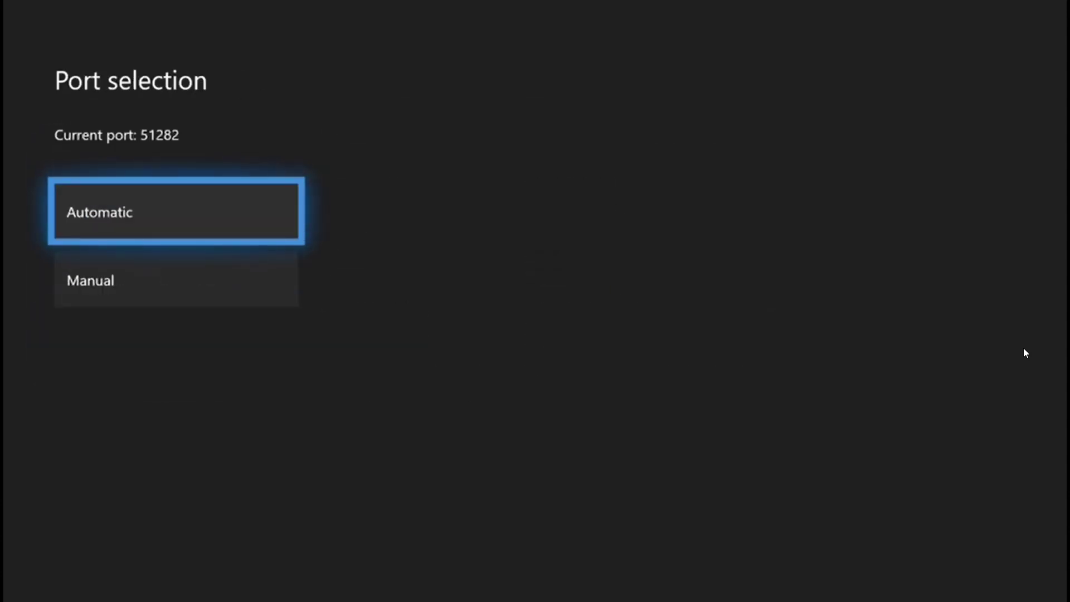
{"action": "key", "text": "Down"}
{"action": "key", "text": "Return"}
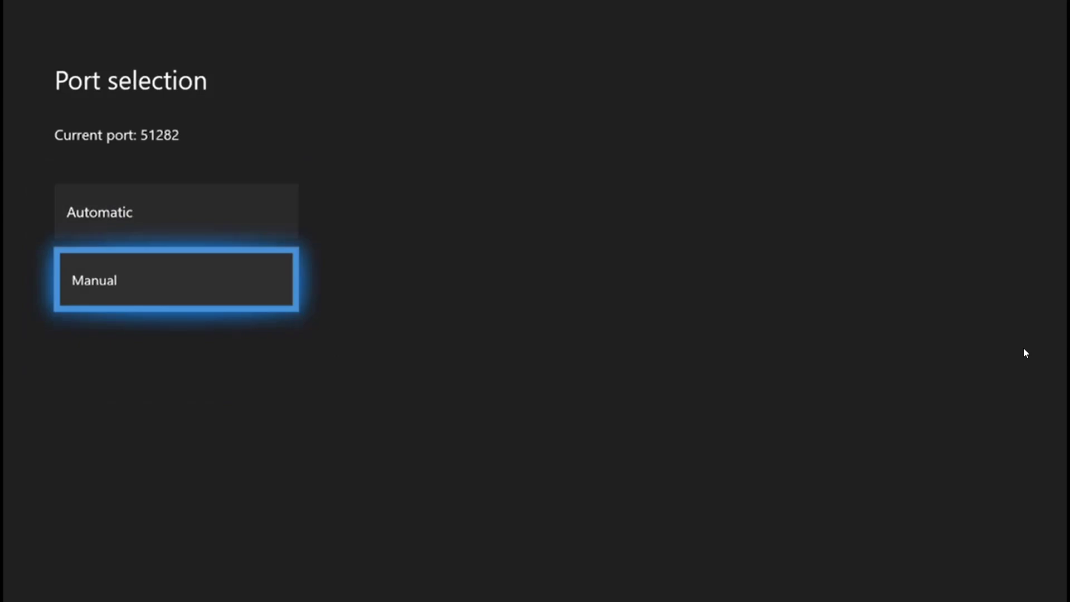
Select port 49558, confirm with Continue, and return to the Network page.
{"action": "key", "text": "Return"}
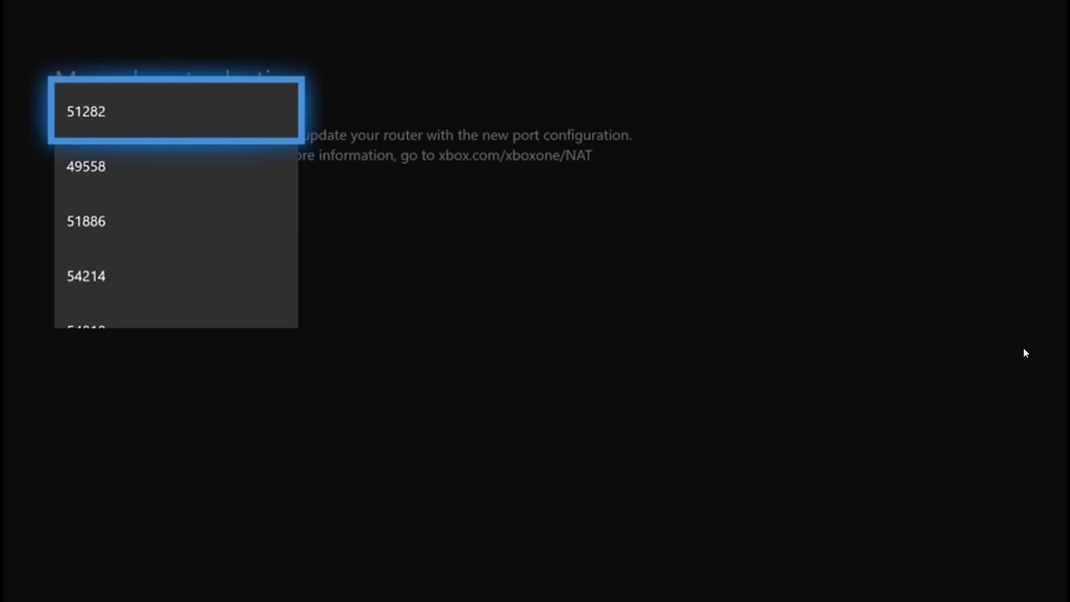
{"action": "key", "text": "Down"}
{"action": "key", "text": "Return"}
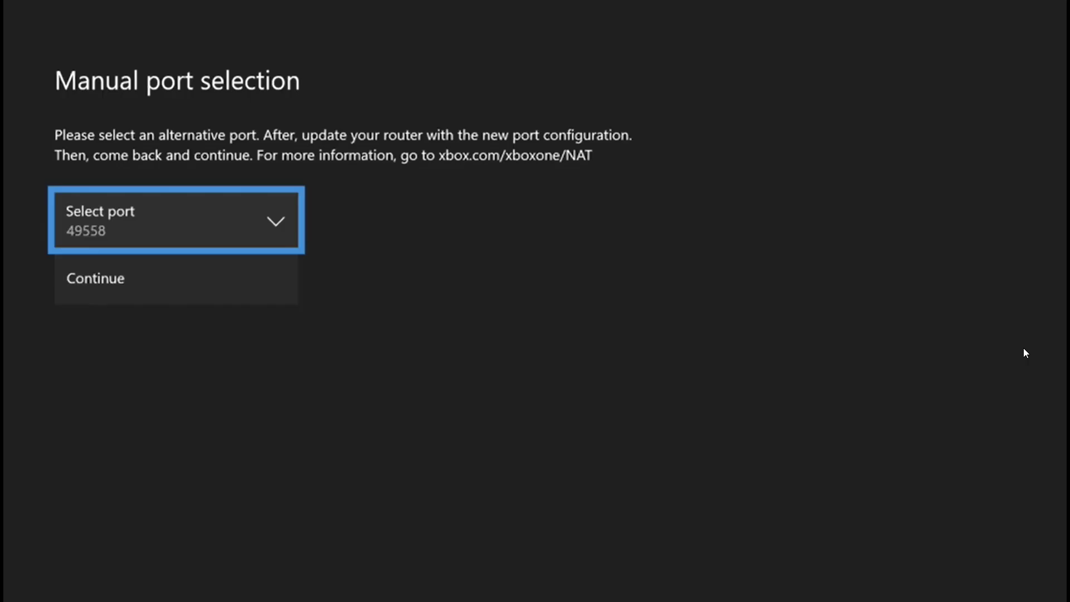
{"action": "key", "text": "Down"}
{"action": "key", "text": "Return"}
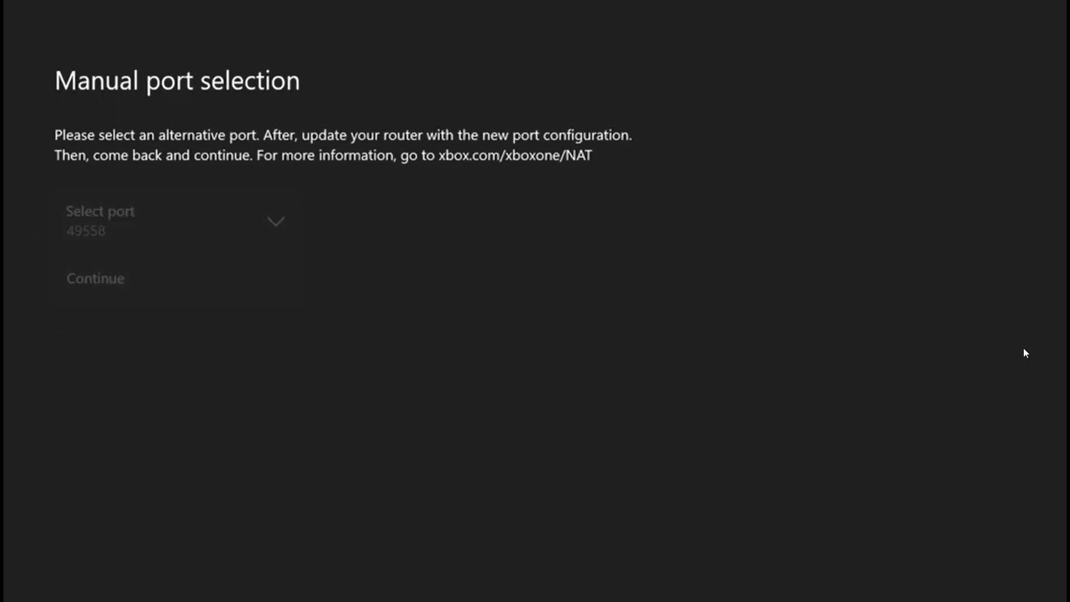
{"action": "key", "text": "Down"}
{"action": "key", "text": "Escape"}
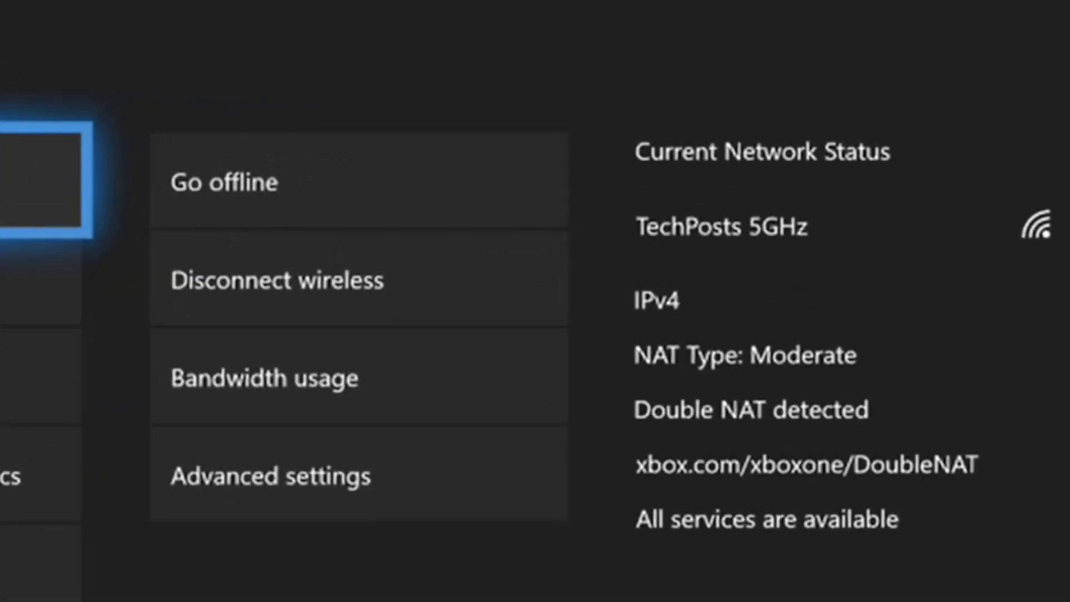
Go back into Advanced settings and choose Manual alternate port selection.
{"action": "key", "text": "Right"}
{"action": "key", "text": "Down"}
{"action": "key", "text": "Down"}
{"action": "key", "text": "Down"}
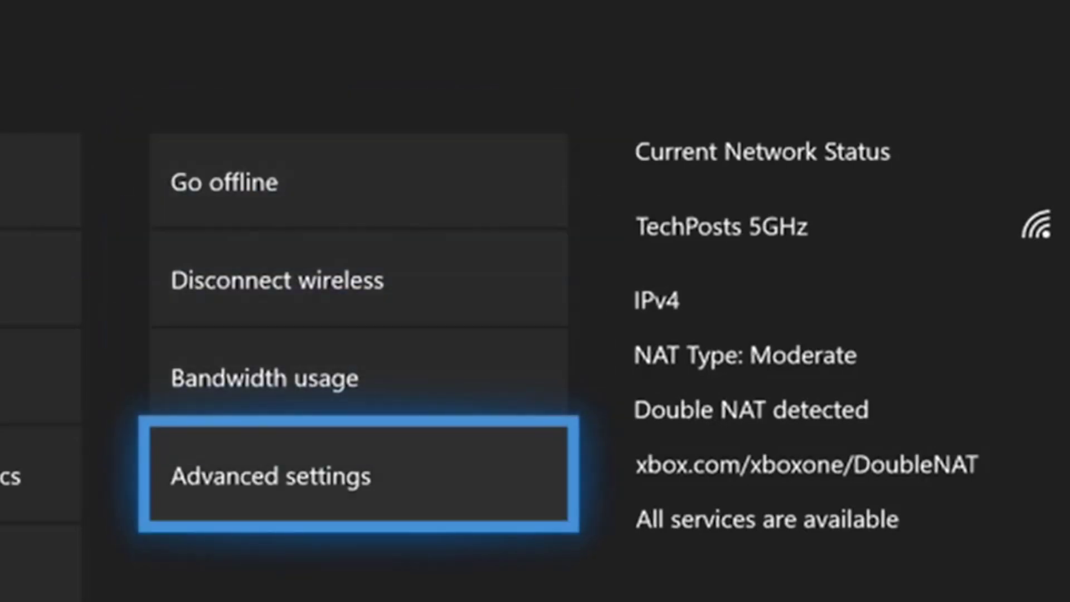
{"action": "key", "text": "Return"}
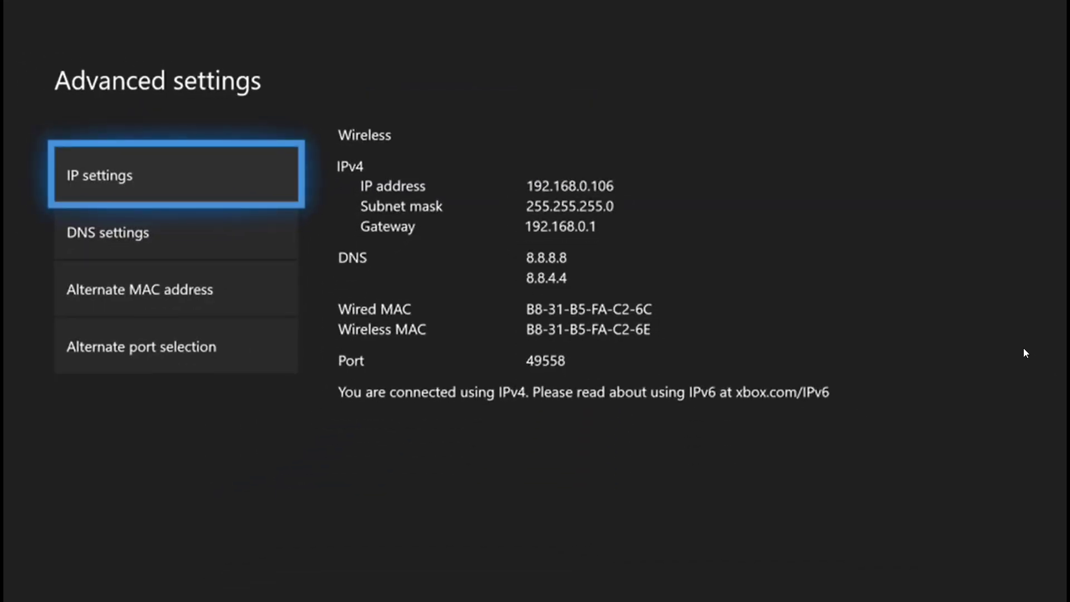
{"action": "key", "text": "Down"}
{"action": "key", "text": "Down"}
{"action": "key", "text": "Down"}
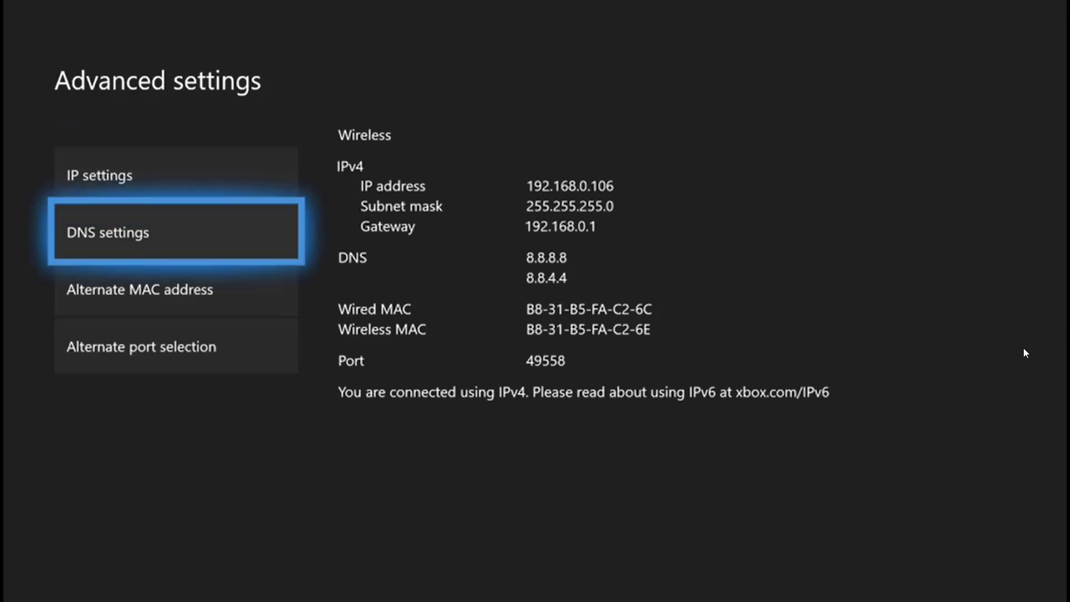
{"action": "key", "text": "Return"}
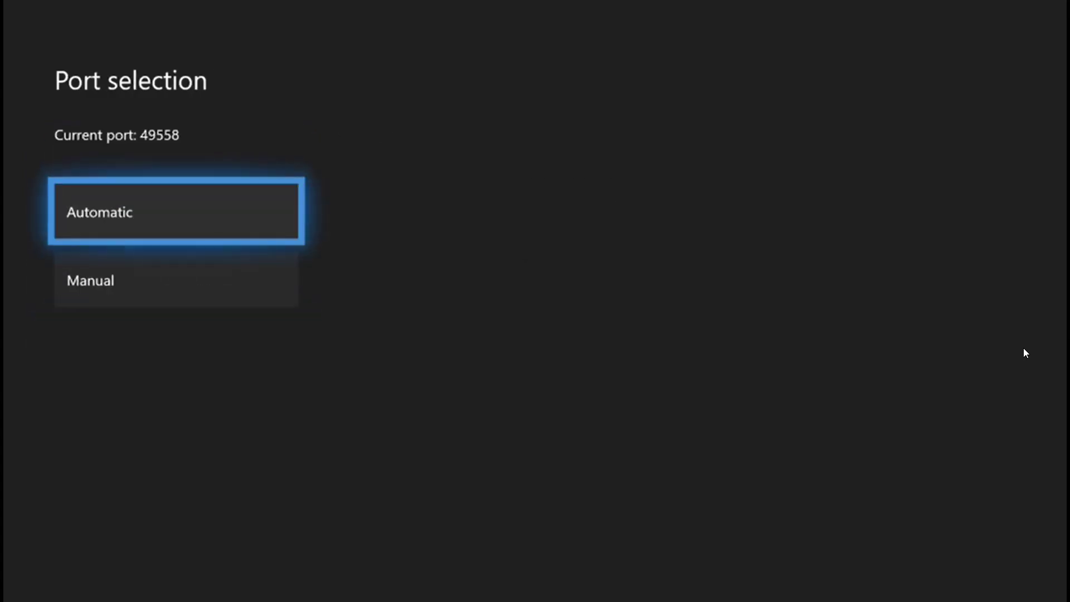
{"action": "key", "text": "Down"}
{"action": "key", "text": "Return"}
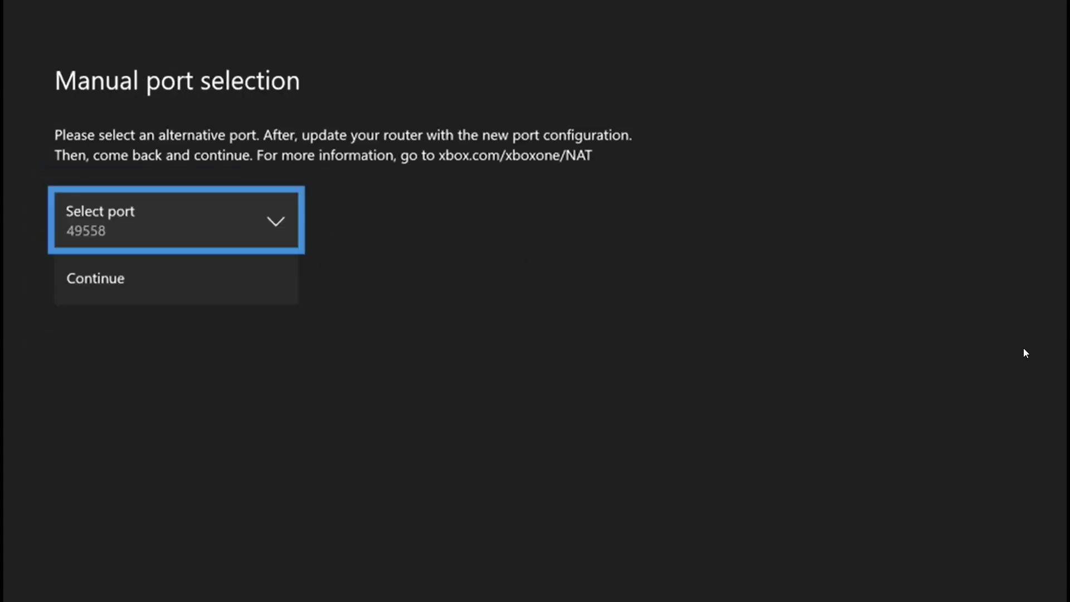
Select port 50162 from the port list and confirm with Continue.
{"action": "key", "text": "Return"}
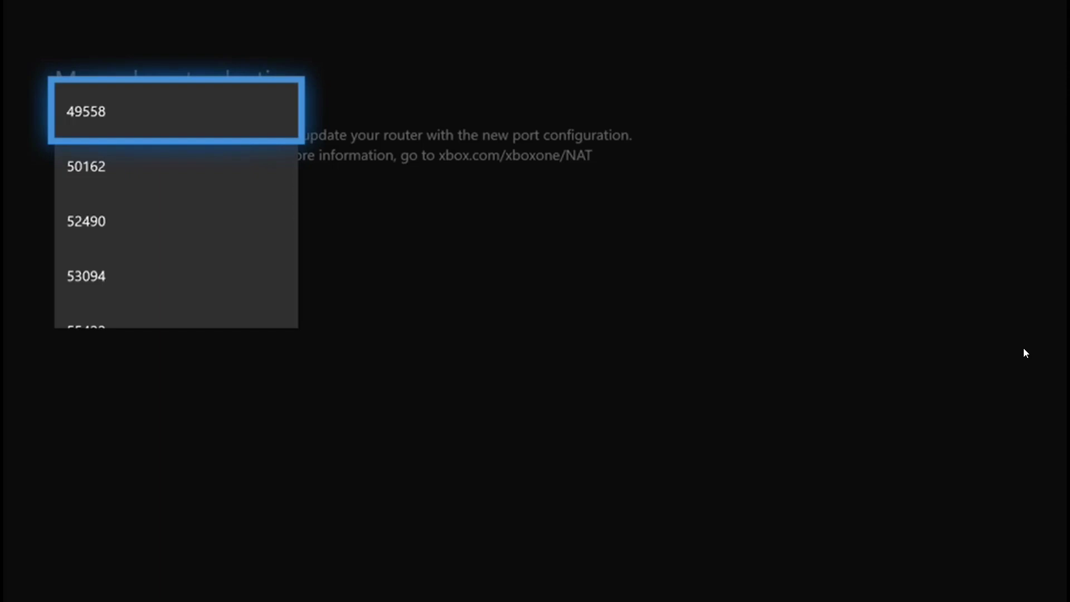
{"action": "key", "text": "Down"}
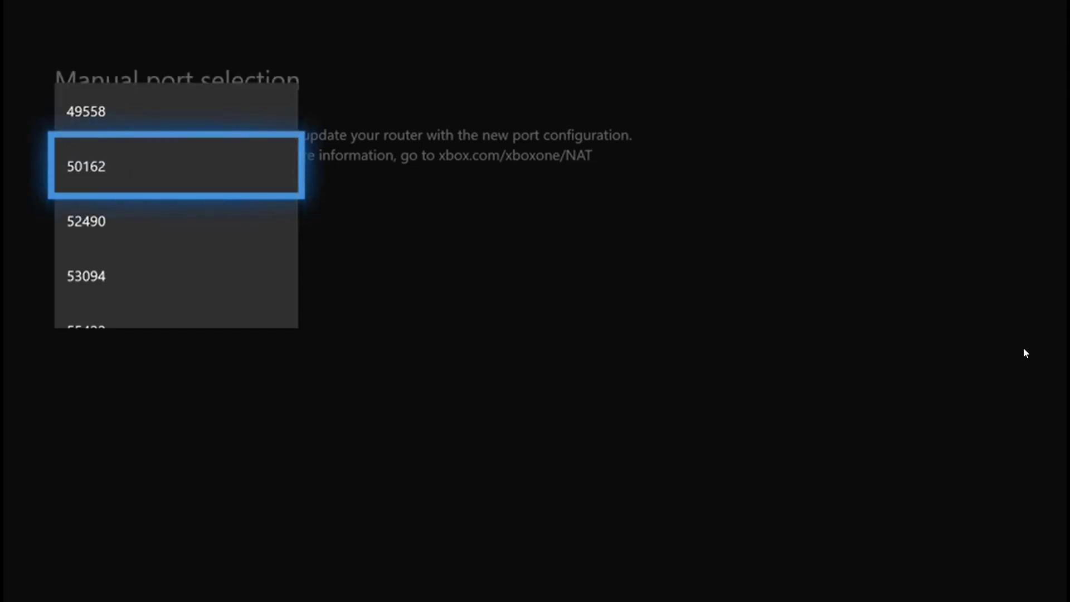
{"action": "key", "text": "Return"}
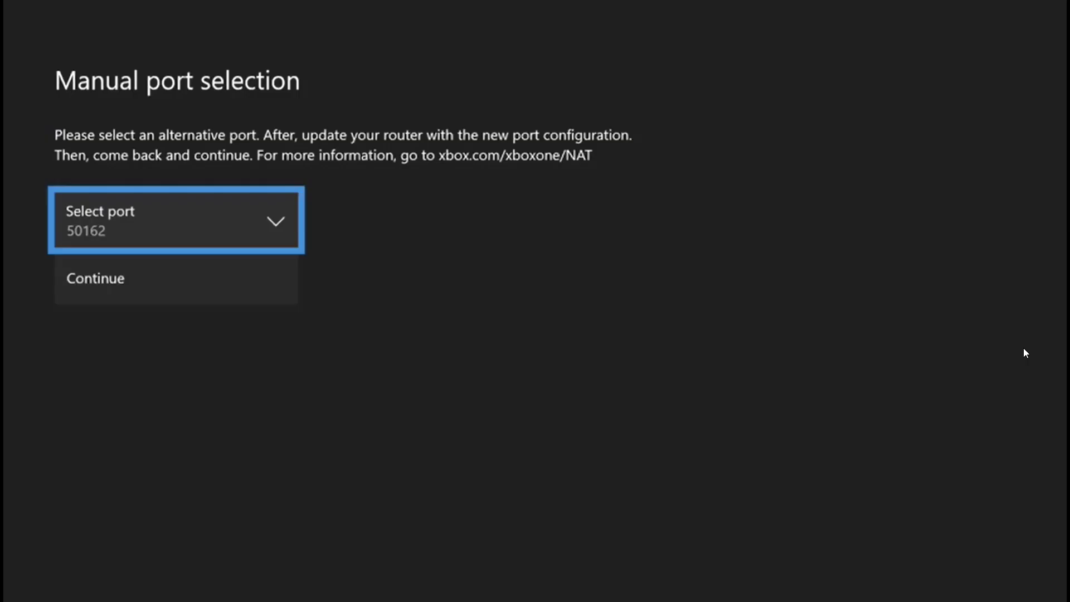
{"action": "key", "text": "Down"}
{"action": "key", "text": "Return"}
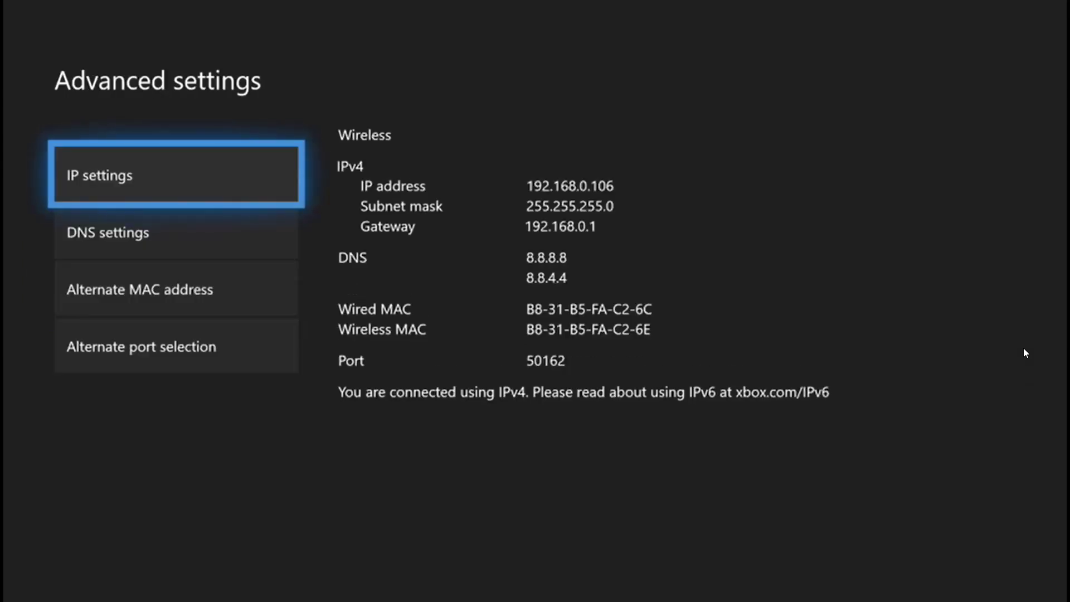
Return from Advanced settings to the Network page, now showing NAT Type: Open.
{"action": "key", "text": "Down"}
{"action": "key", "text": "Escape"}
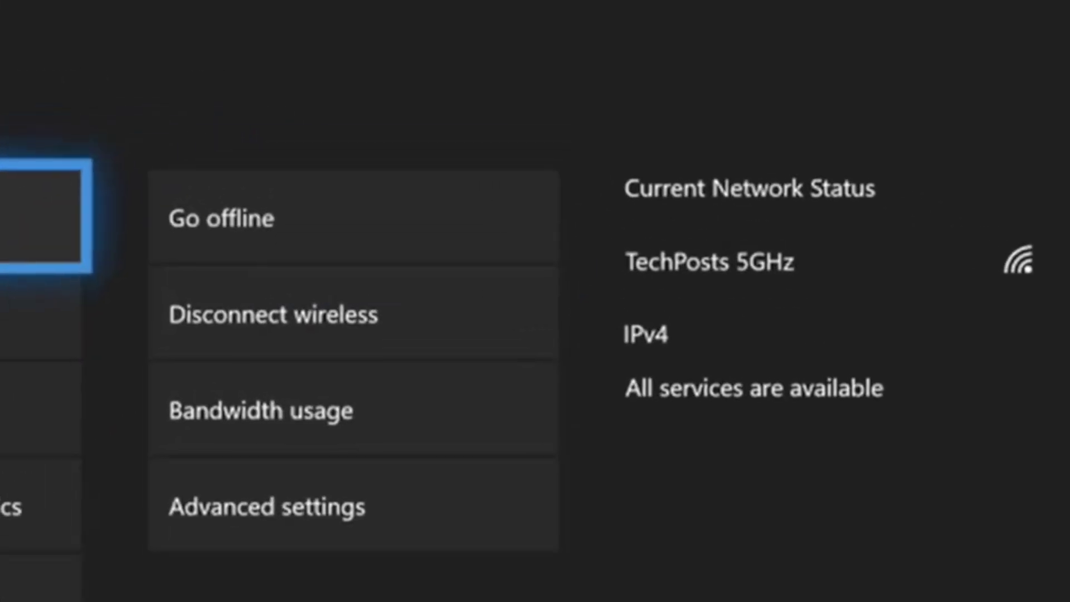
{"action": "key", "text": "Right"}
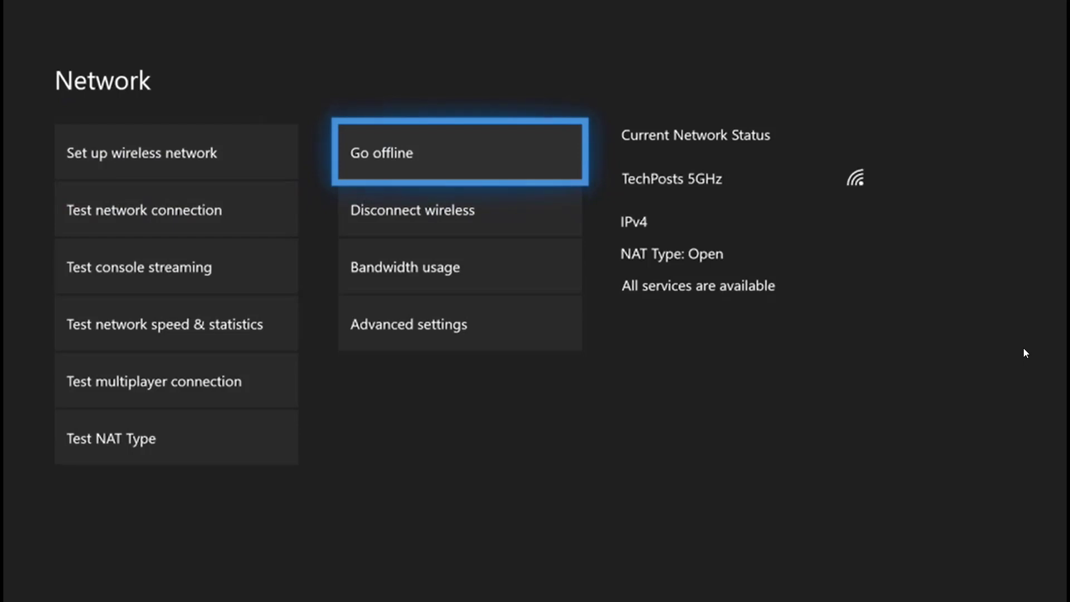
Manually change the alternate port to 50766 and return to the Network page.
{"action": "key", "text": "Down"}
{"action": "key", "text": "Down"}
{"action": "key", "text": "Down"}
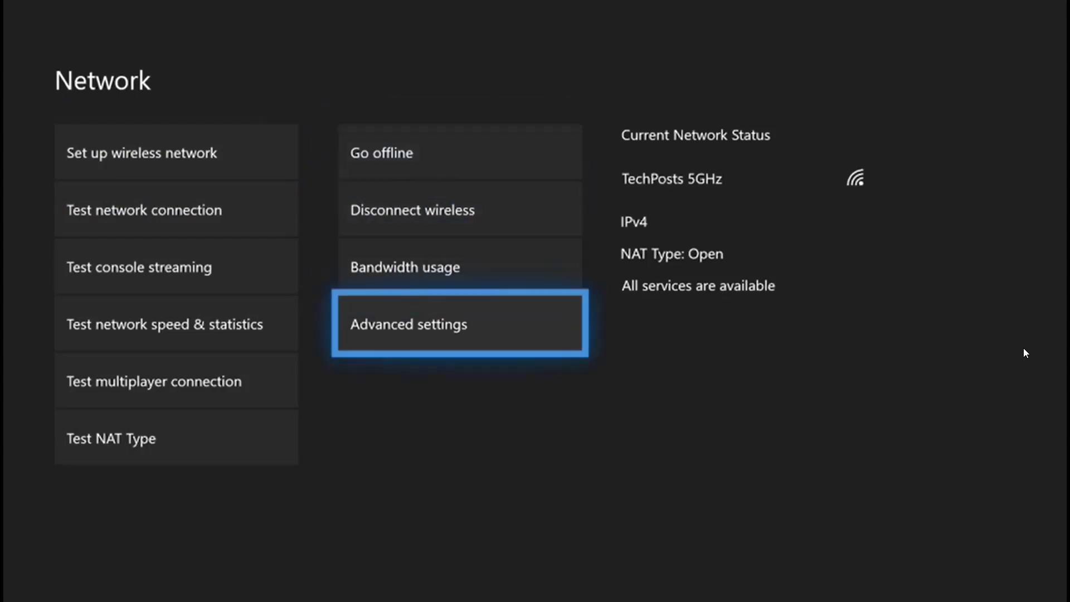
{"action": "key", "text": "Return"}
{"action": "key", "text": "Down"}
{"action": "key", "text": "Down"}
{"action": "key", "text": "Down"}
{"action": "key", "text": "Return"}
{"action": "key", "text": "Return"}
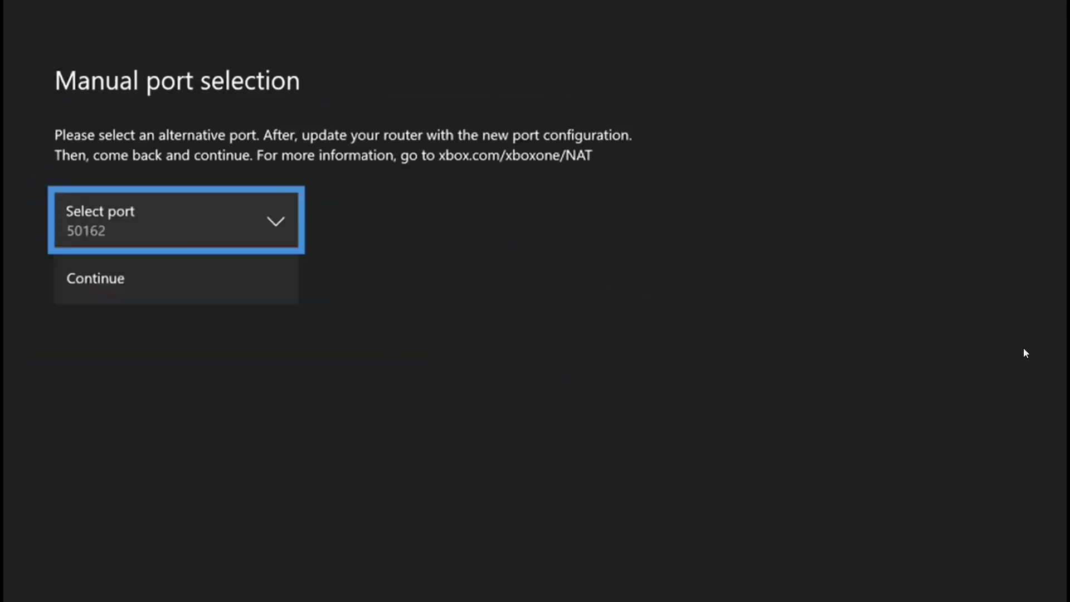
{"action": "key", "text": "Return"}
{"action": "key", "text": "Down"}
{"action": "key", "text": "Return"}
{"action": "key", "text": "Down"}
{"action": "key", "text": "Return"}
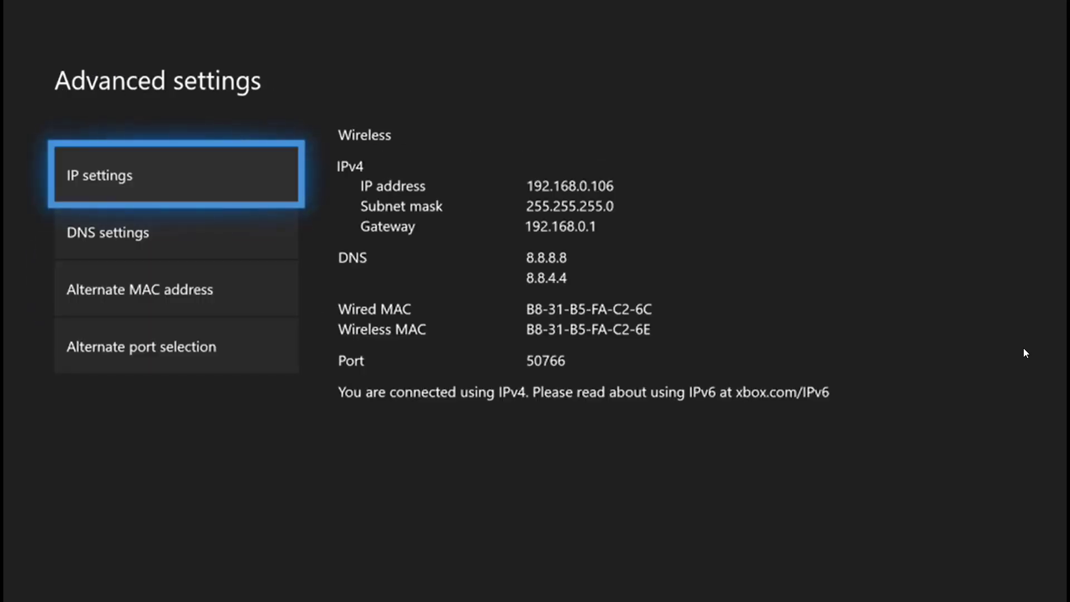
{"action": "key", "text": "Escape"}
Manually change the alternate port again, to 51282, and back out to Network.
{"action": "key", "text": "Right"}
{"action": "key", "text": "Down"}
{"action": "key", "text": "Down"}
{"action": "key", "text": "Down"}
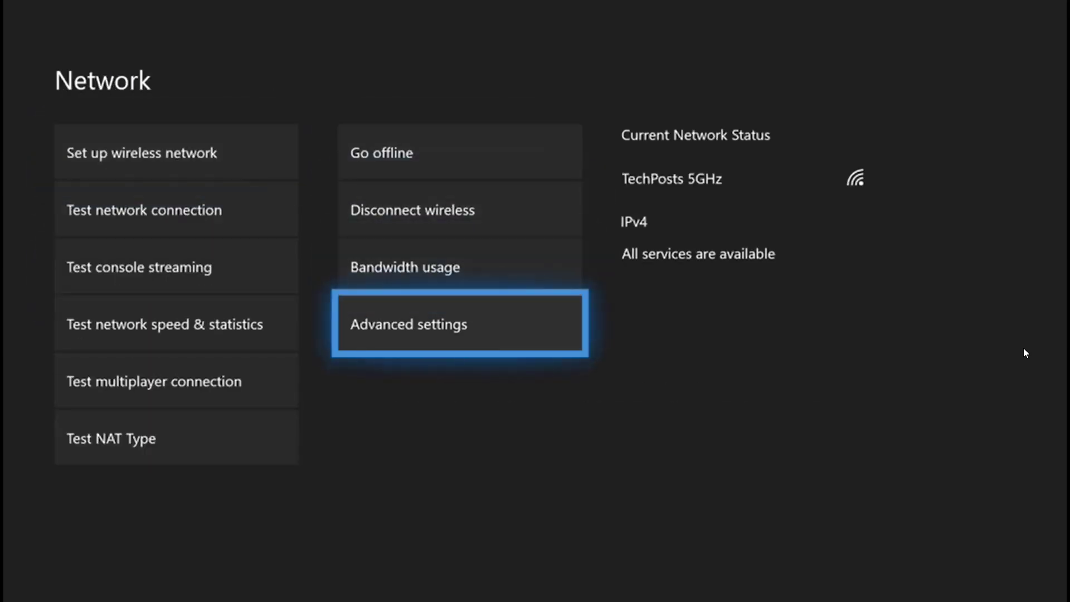
{"action": "key", "text": "Return"}
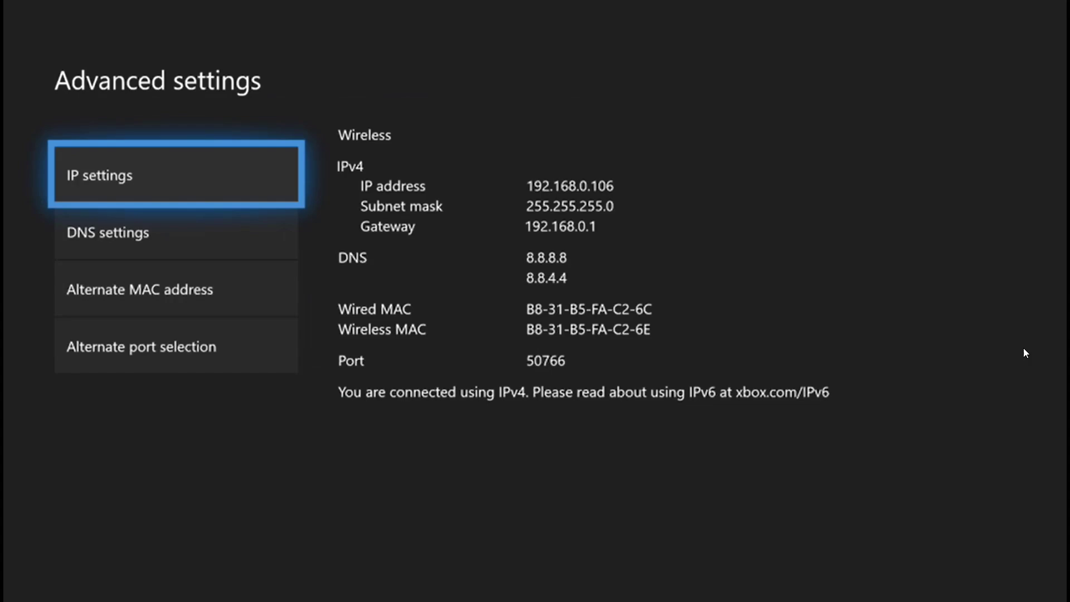
{"action": "key", "text": "Down"}
{"action": "key", "text": "Down"}
{"action": "key", "text": "Down"}
{"action": "key", "text": "Return"}
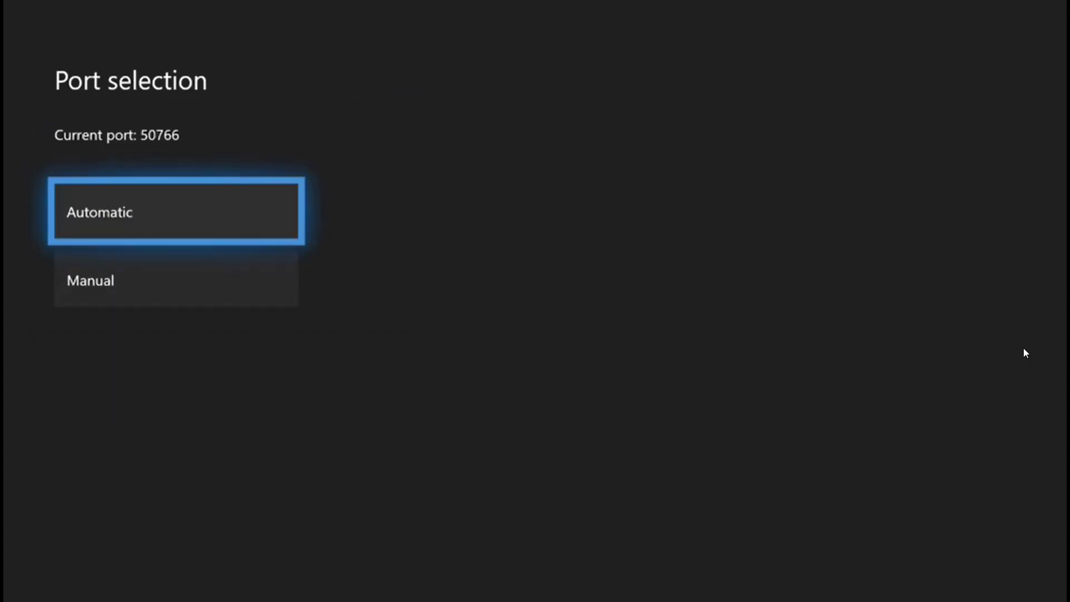
{"action": "key", "text": "Down"}
{"action": "key", "text": "Return"}
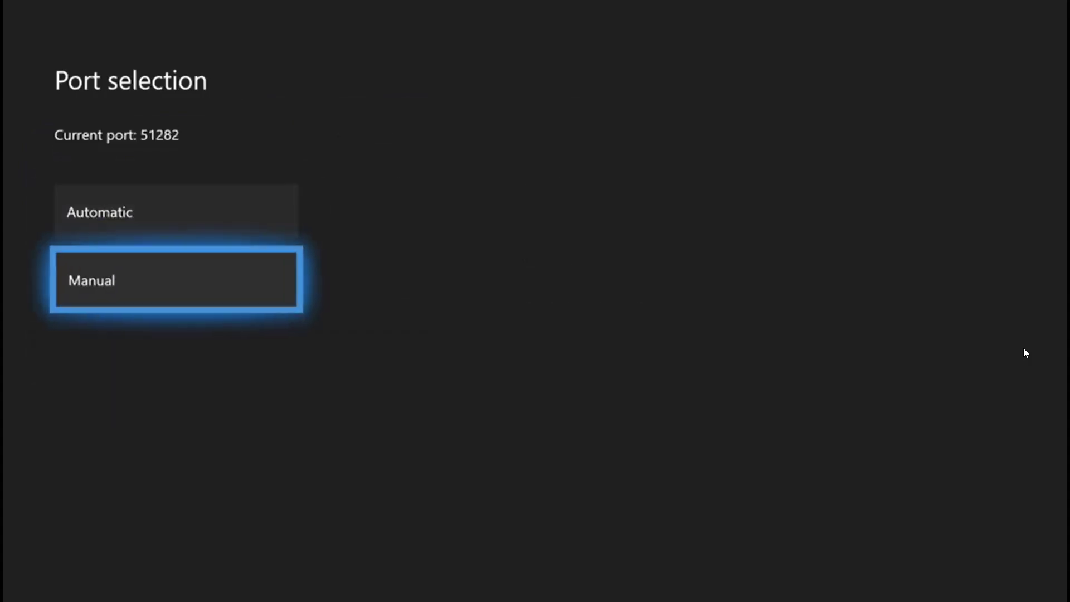
{"action": "key", "text": "Return"}
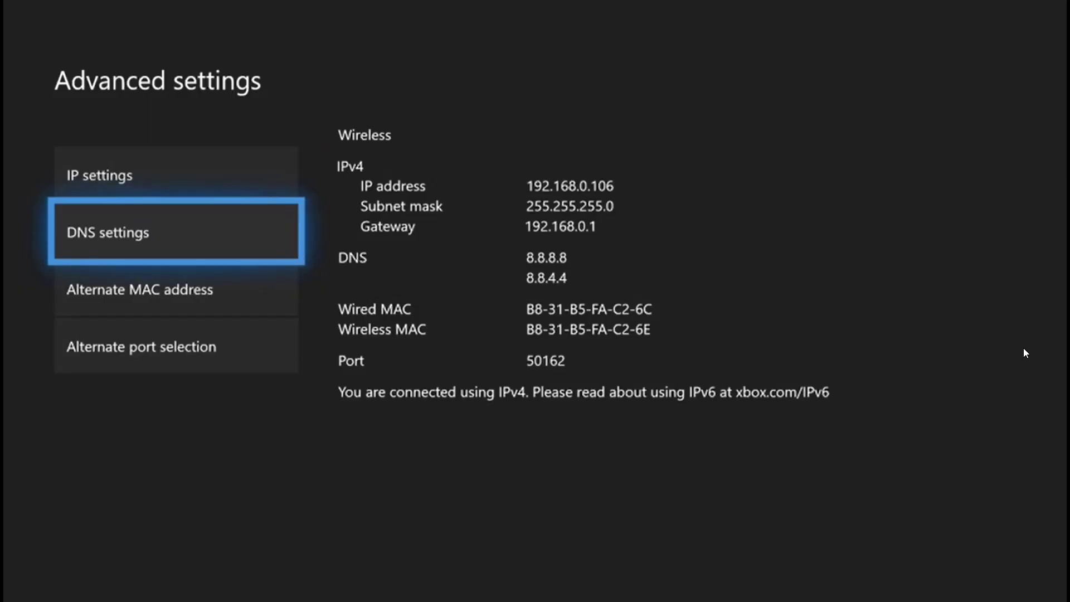
{"action": "key", "text": "Escape"}
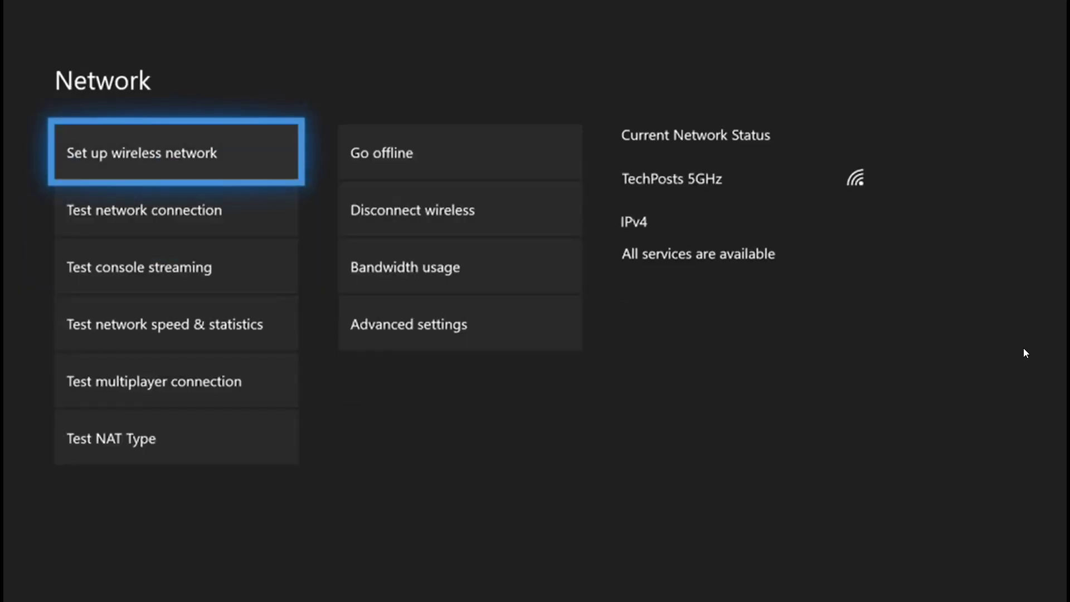
Confirm the refreshed Network status reads NAT Type: Open on port 51282.
{"action": "key", "text": "Right"}
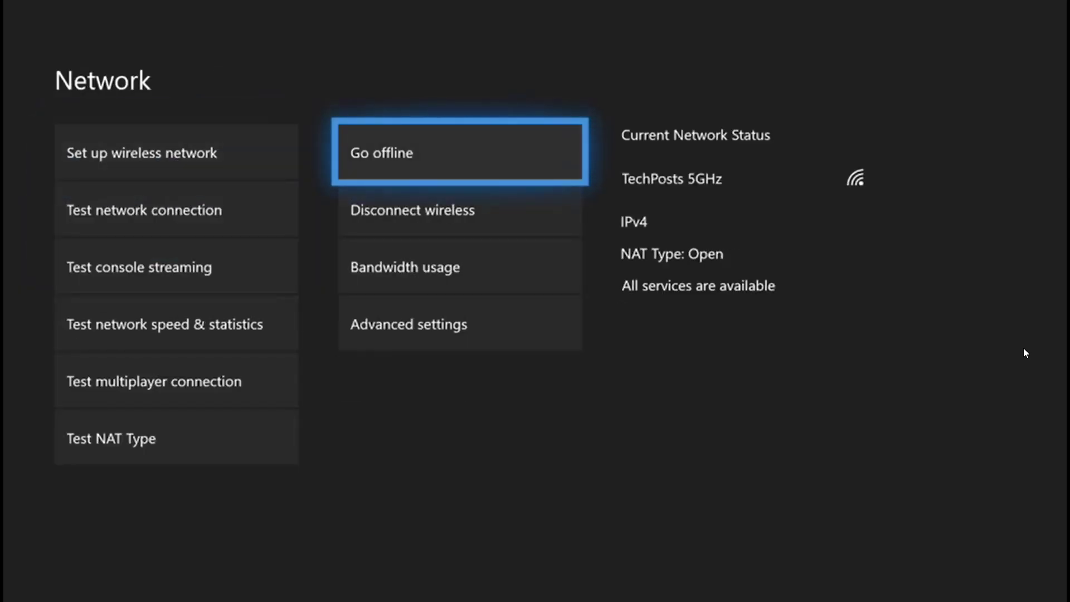